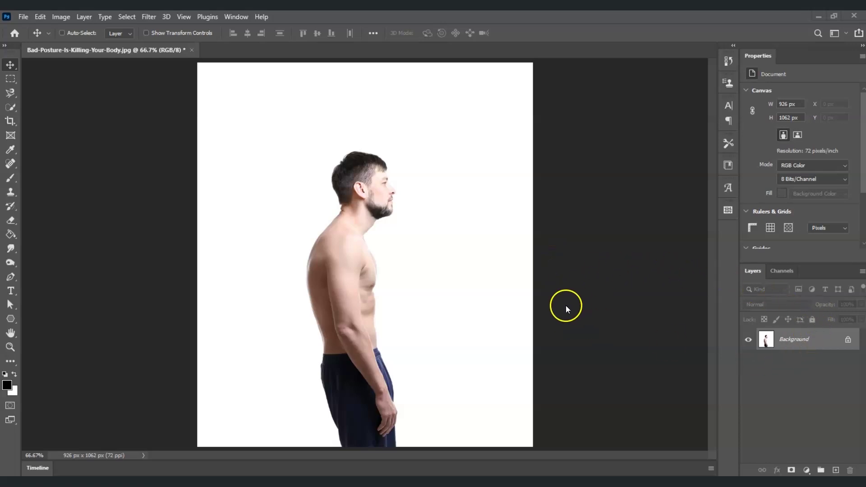
Step: Duplicate the Background layer and name the copy 'white background'
right_click(806, 343)
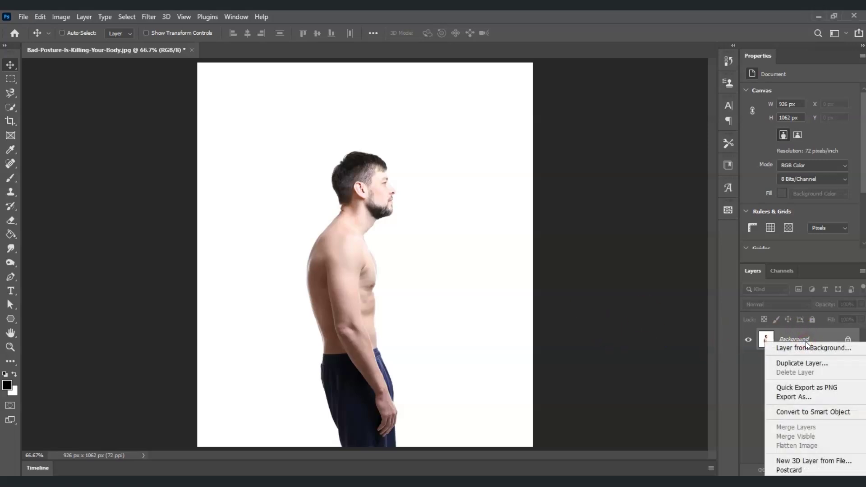
click(825, 364)
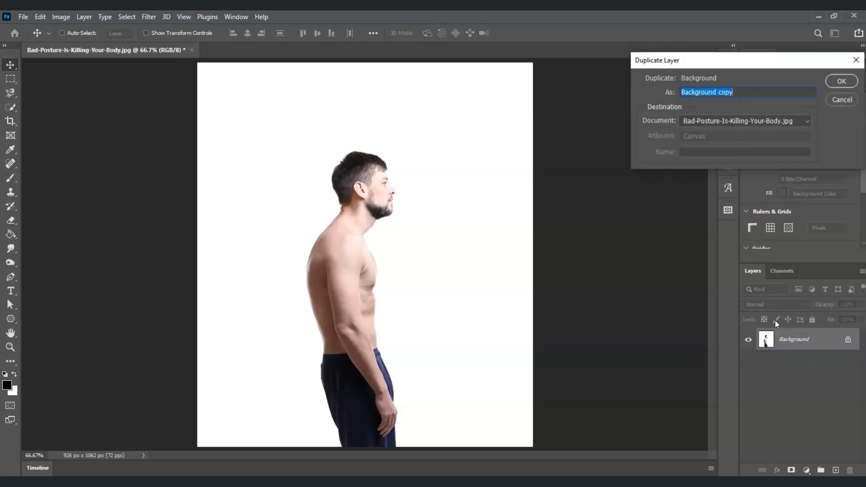
text(white b)
click(841, 82)
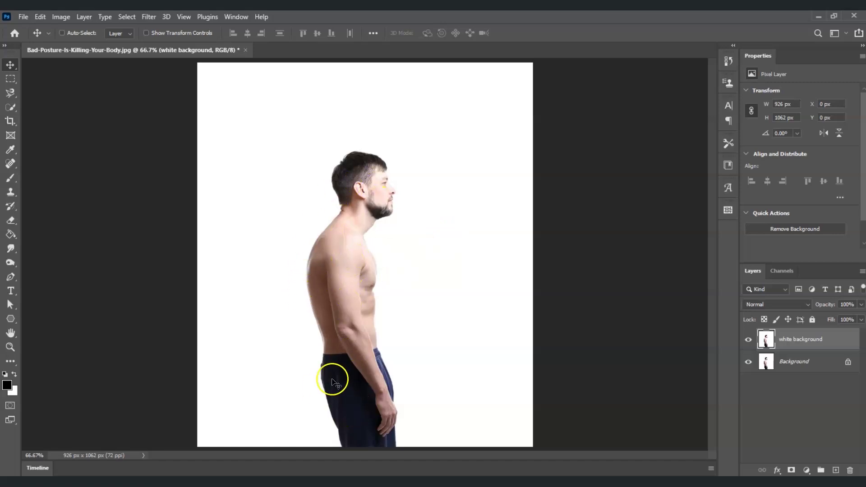
Step: Select the man with Select > Subject and copy him onto a new layer
click(812, 343)
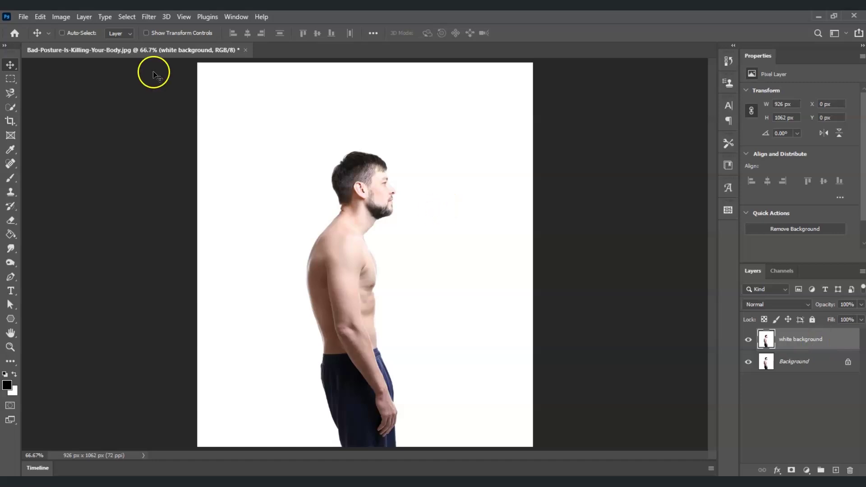
click(123, 16)
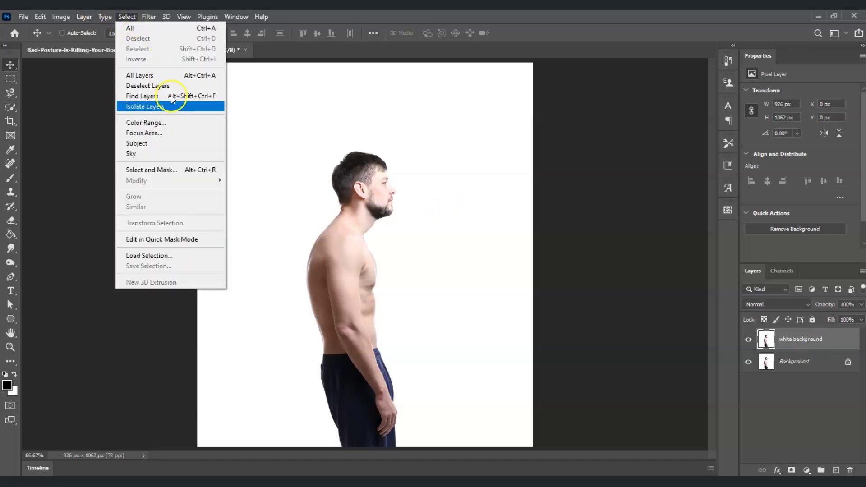
click(172, 144)
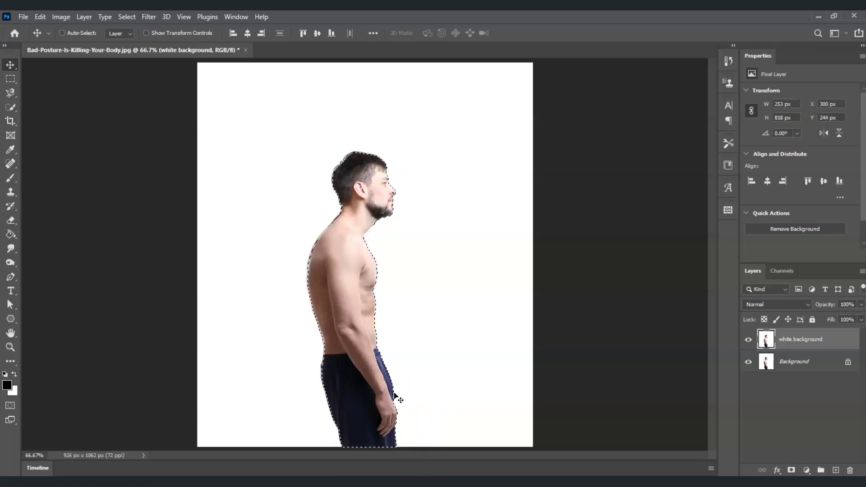
key(ctrl)
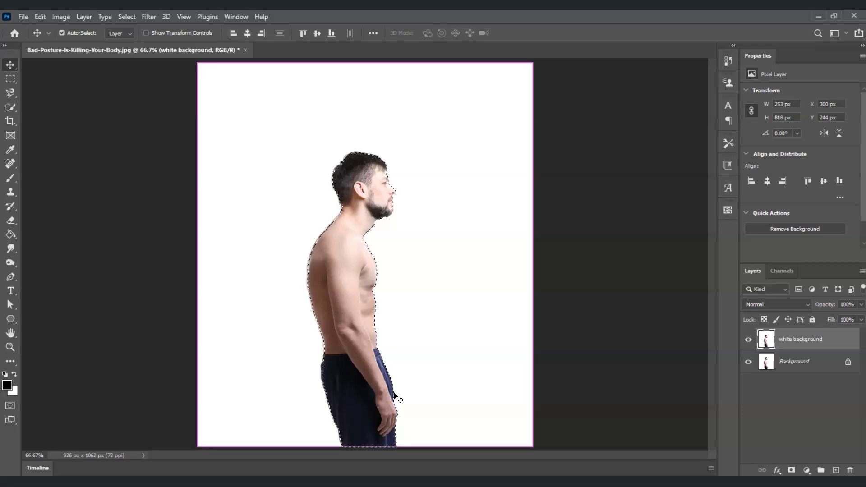
key(ctrl+j)
Step: Rename Layer 1 to 'subject'
right_click(394, 396)
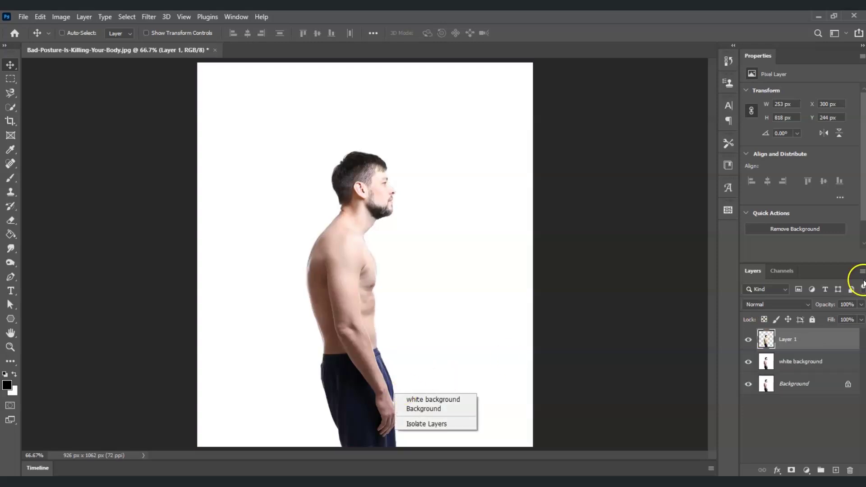
click(788, 338)
double_click(790, 338)
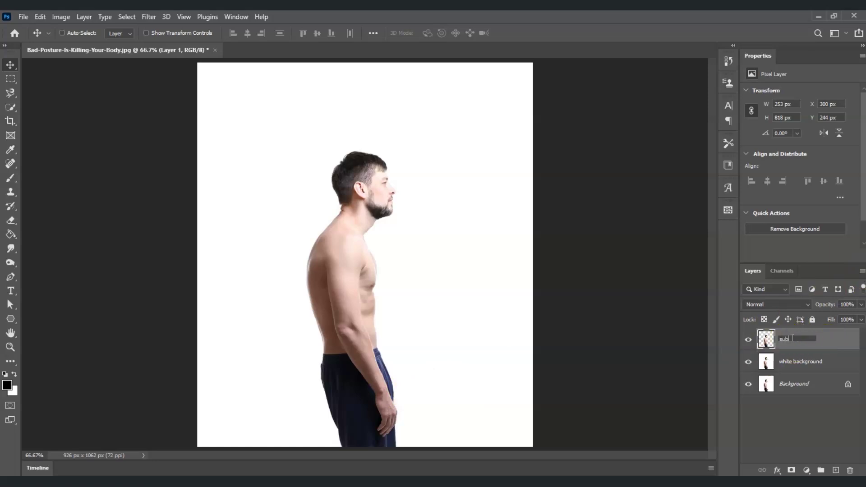
click(773, 413)
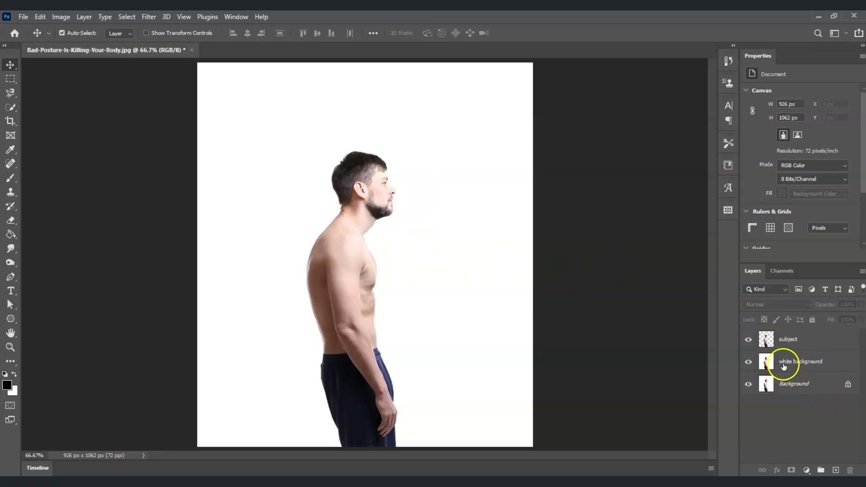
Step: Load the subject layer's outline, expand it by 5 pixels, and target the white background layer
ctrl+click(772, 343)
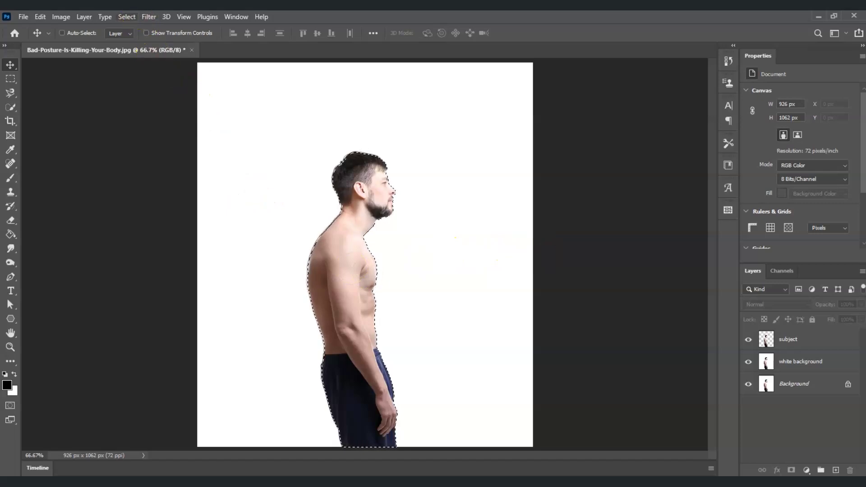
click(126, 16)
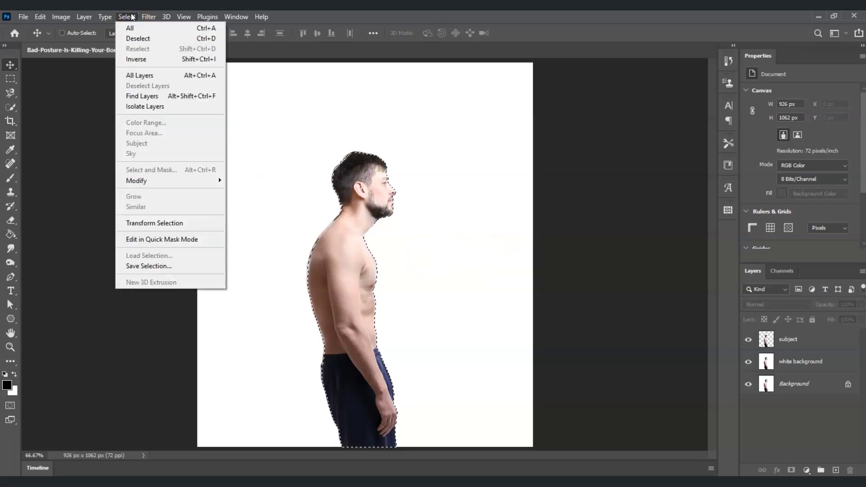
mouse_move(193, 180)
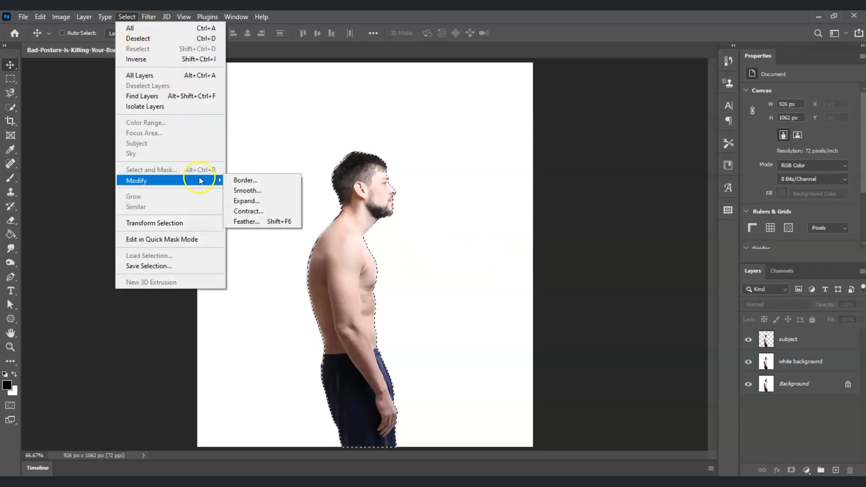
click(252, 200)
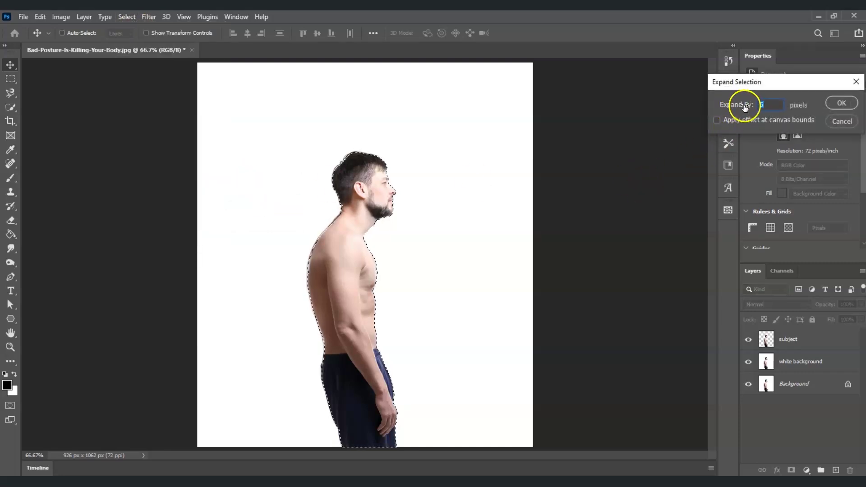
click(839, 104)
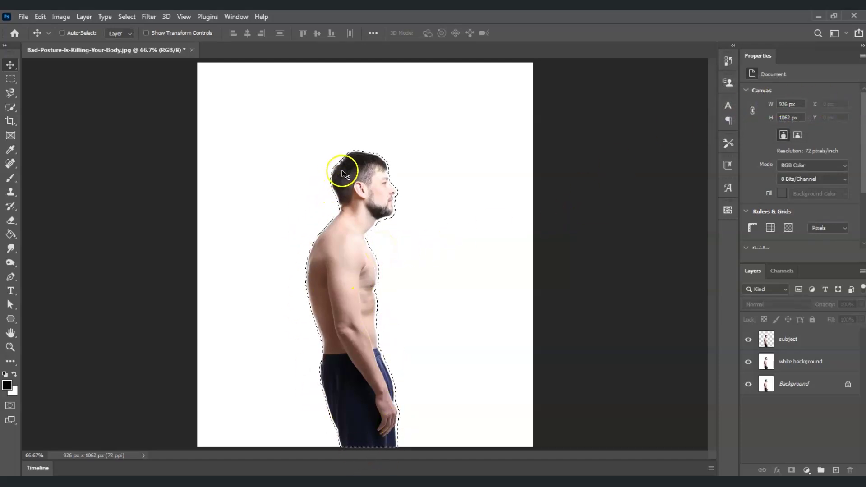
click(800, 365)
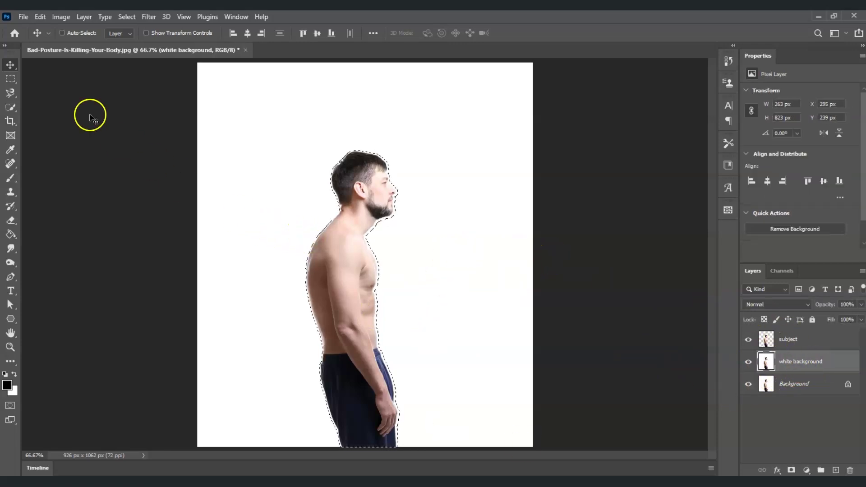
Step: Content-aware fill the expanded selection on the white background layer
click(36, 17)
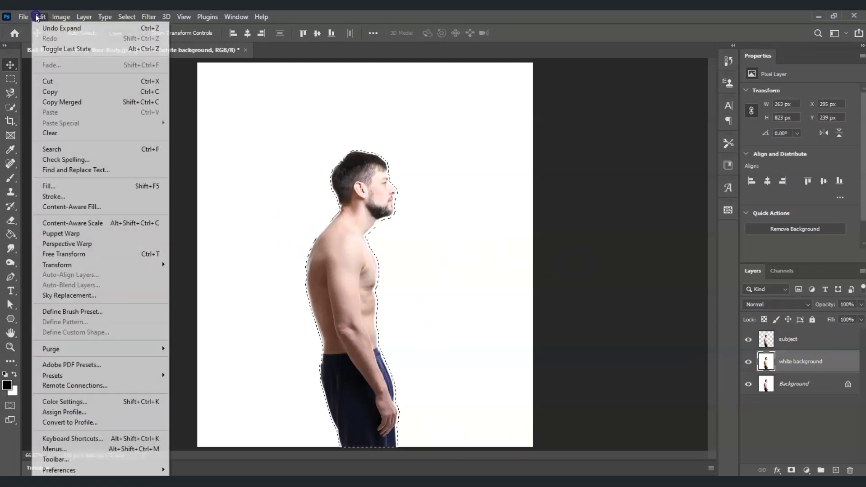
click(87, 187)
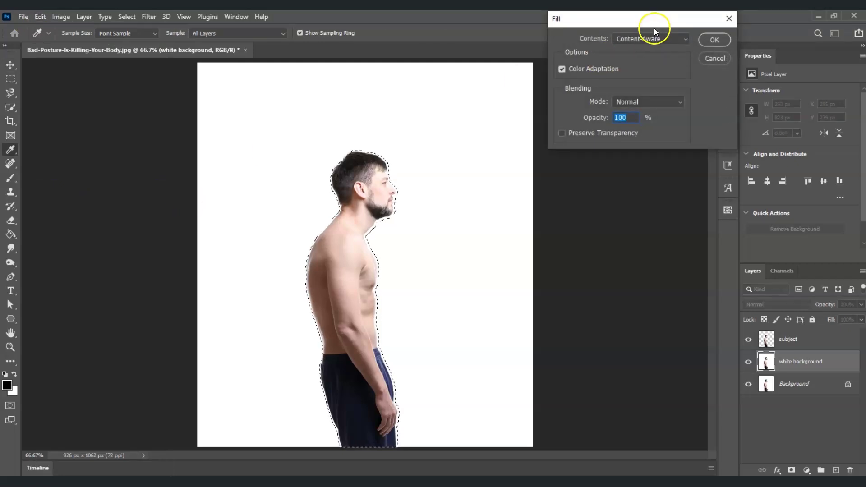
drag(650, 16, 495, 109)
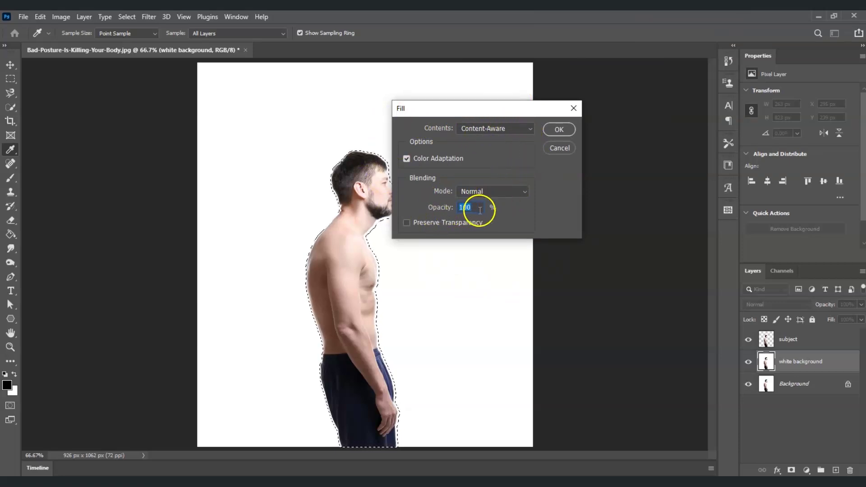
drag(510, 111, 532, 96)
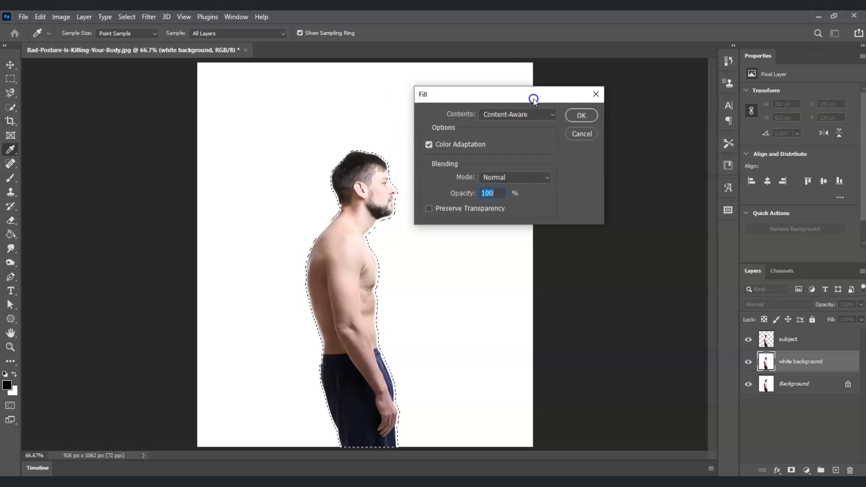
click(588, 117)
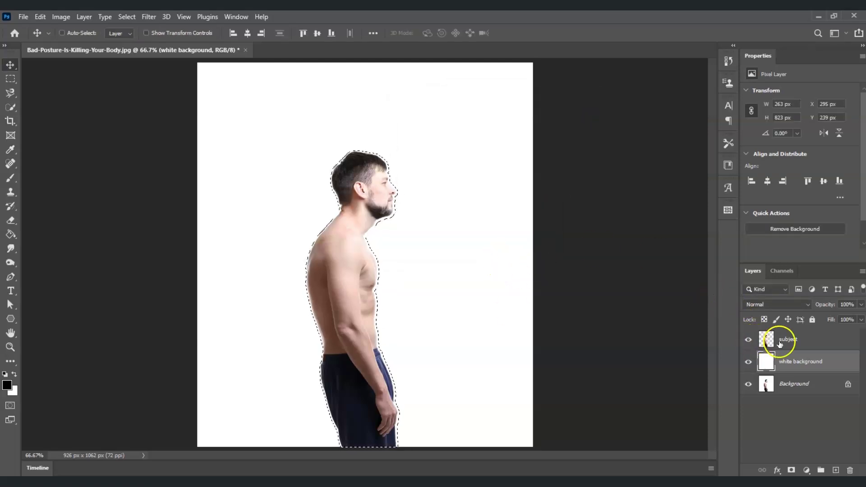
Step: Hide the subject layer to inspect the fill, then reshow and select it and deselect
click(750, 341)
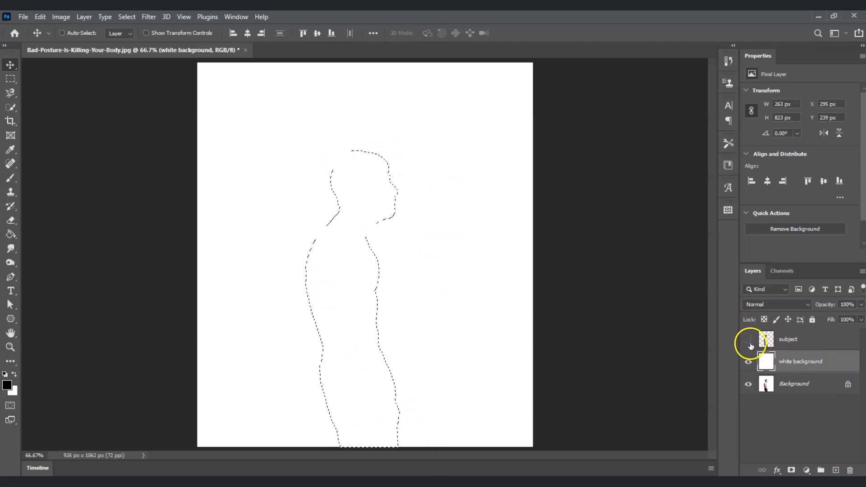
click(787, 341)
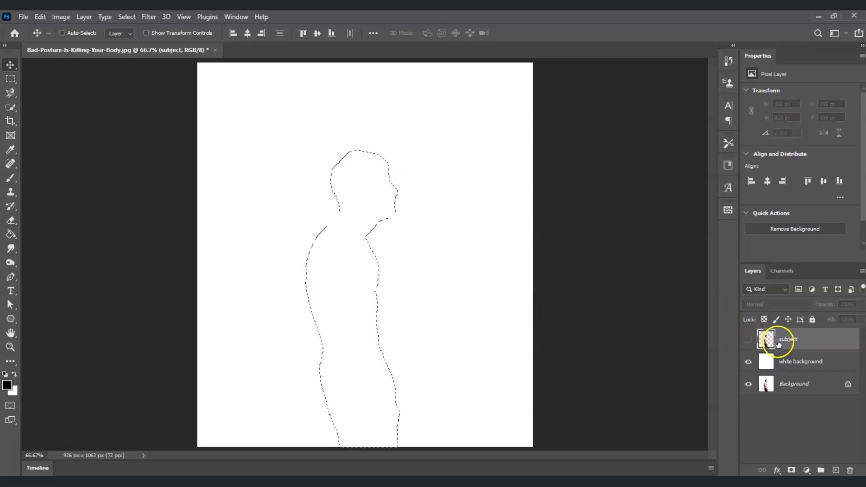
click(749, 340)
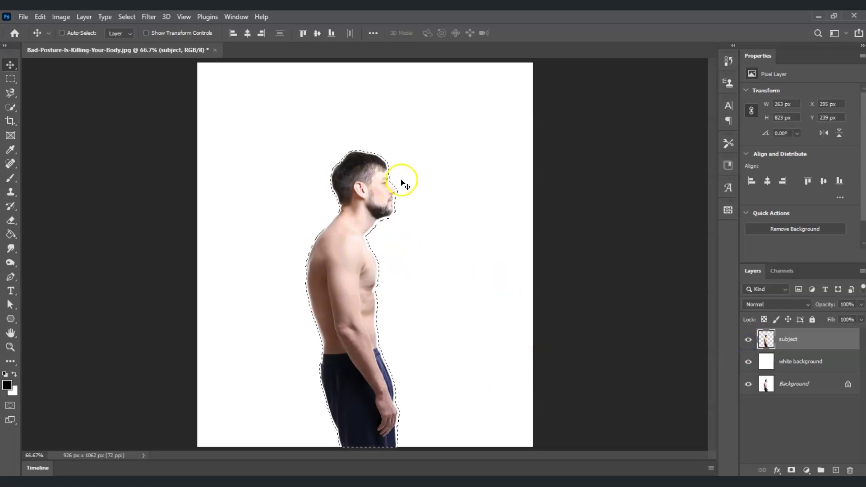
key(ctrl)
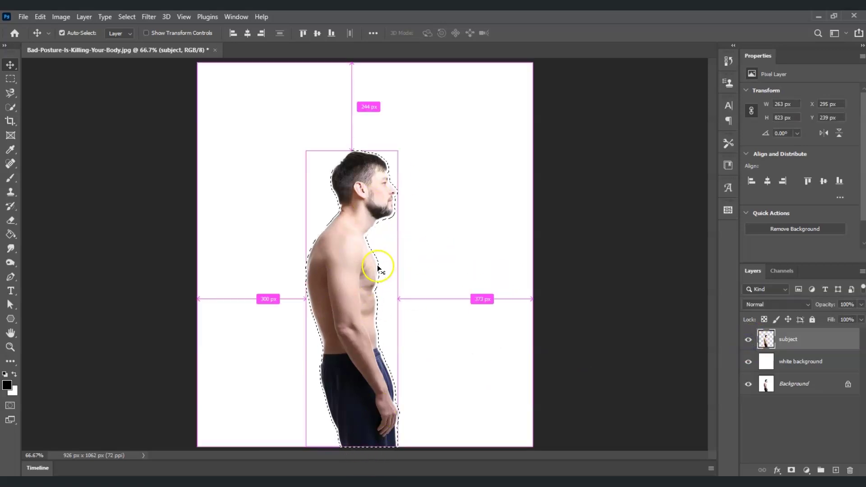
ctrl+click(377, 268)
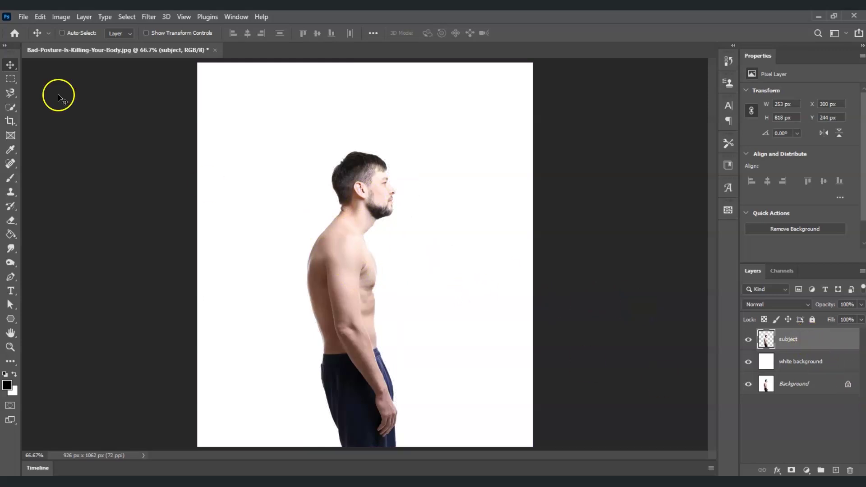
Step: Apply Puppet Warp with pins on head, neck and shoulder, dragging the shoulder pin forward
click(39, 18)
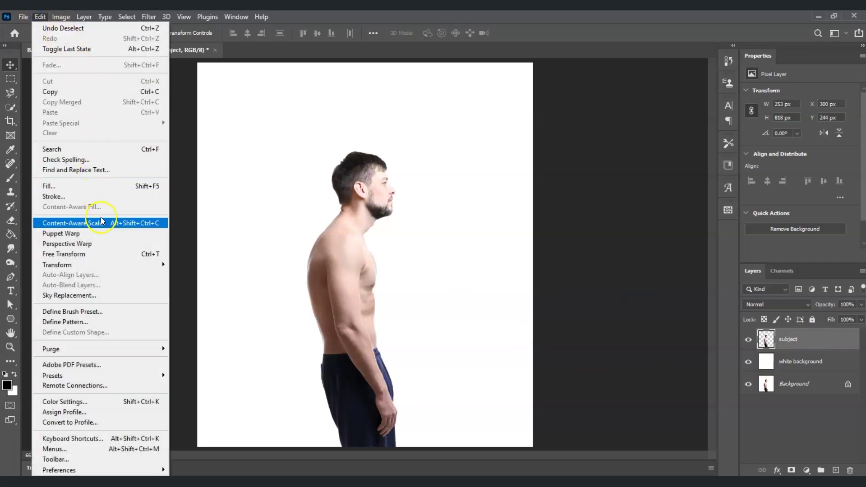
click(106, 234)
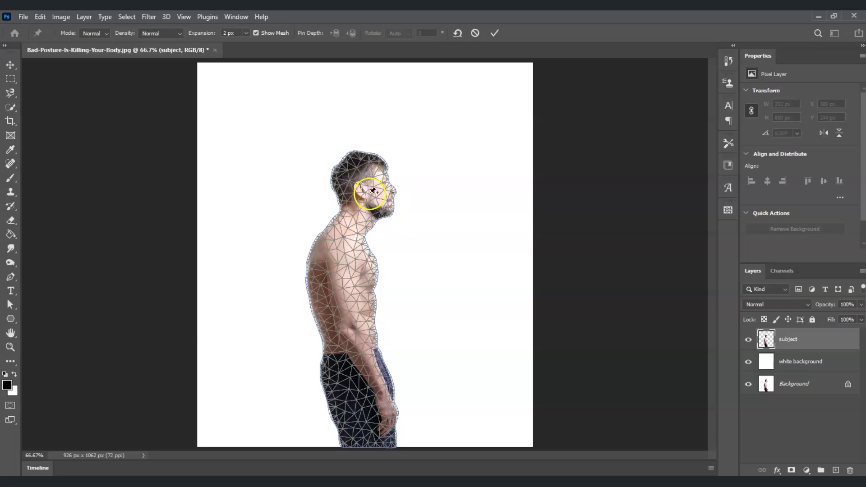
click(366, 182)
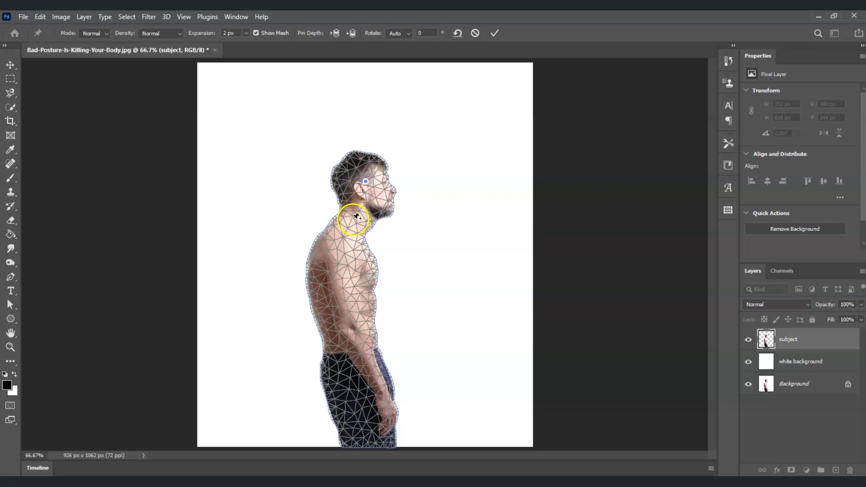
drag(356, 215, 354, 218)
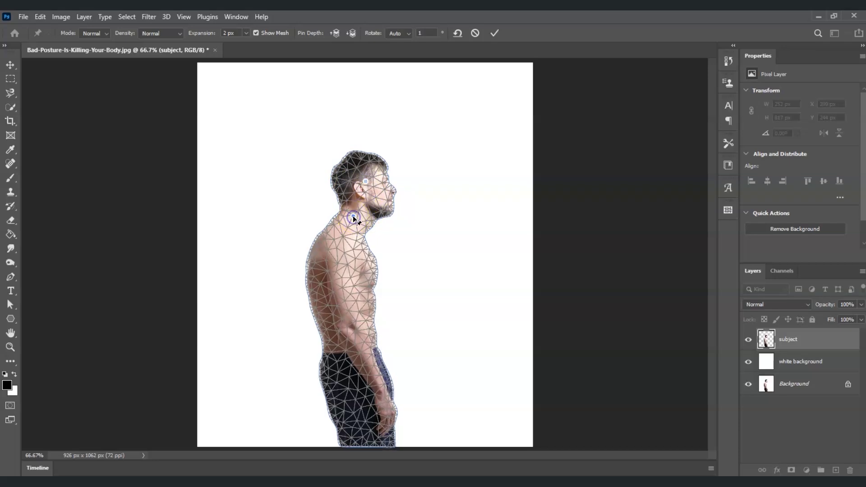
click(336, 267)
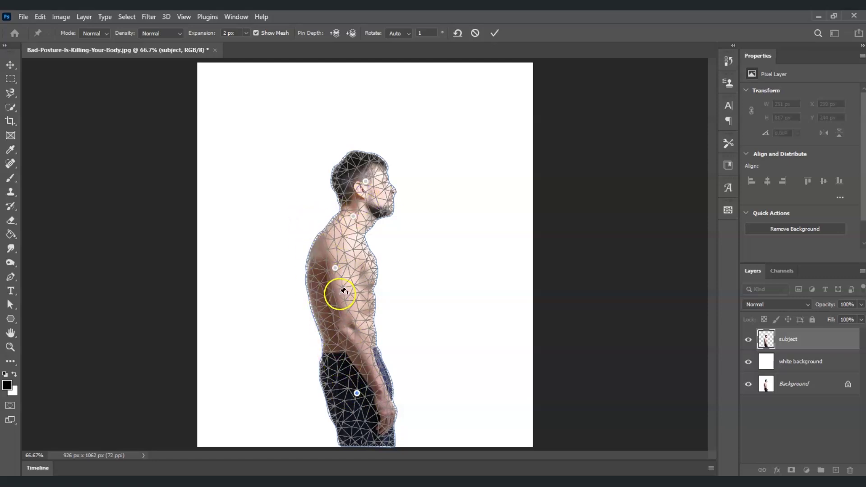
click(334, 268)
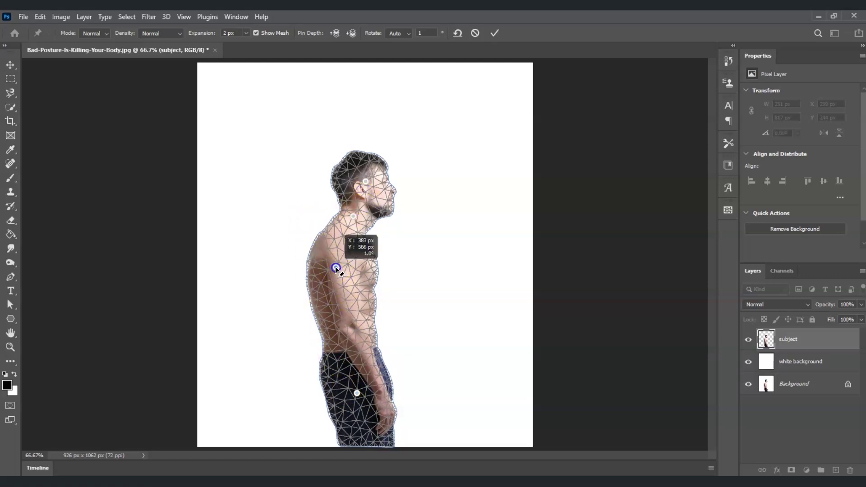
drag(335, 267, 350, 268)
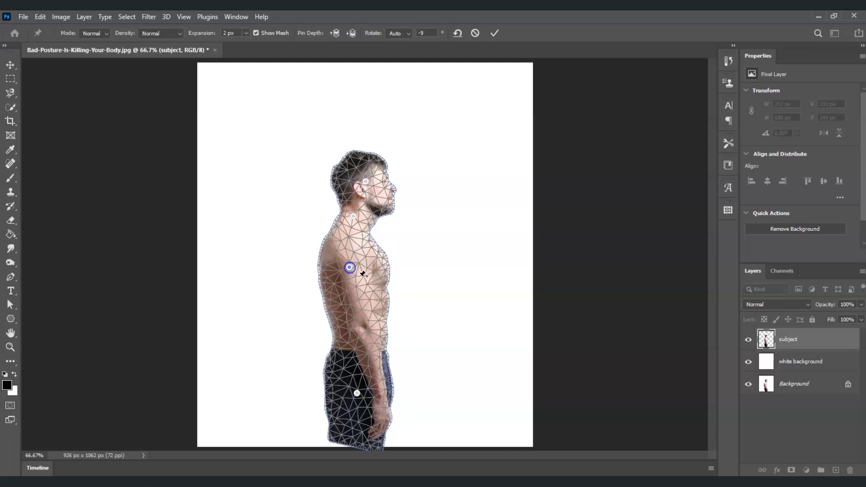
Step: Nudge the hip and head pins, rotate the head level, and commit the Puppet Warp
click(381, 437)
drag(360, 401, 360, 404)
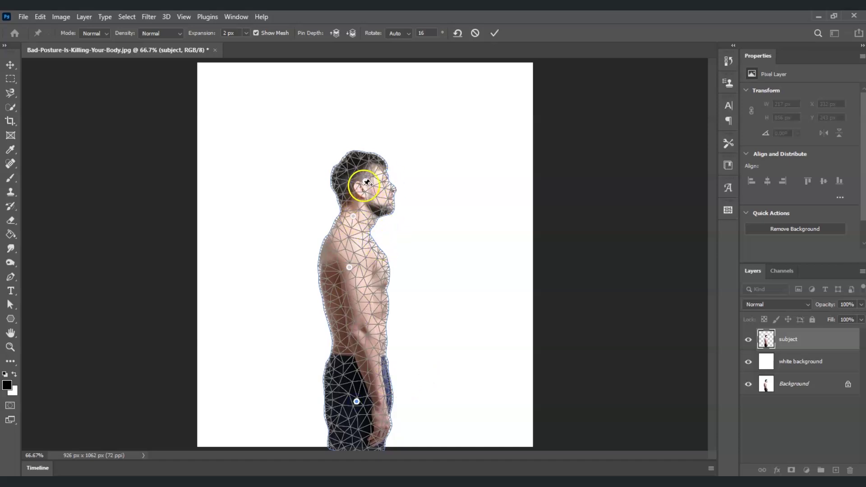
drag(365, 182, 361, 182)
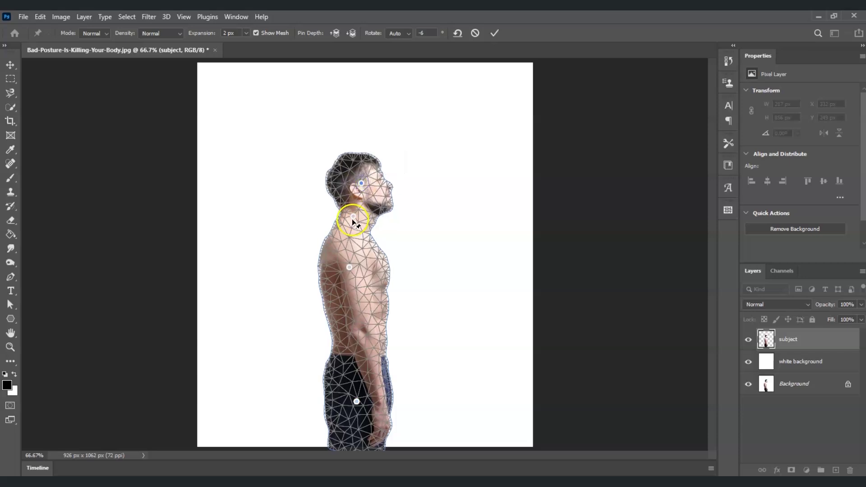
drag(352, 215, 345, 215)
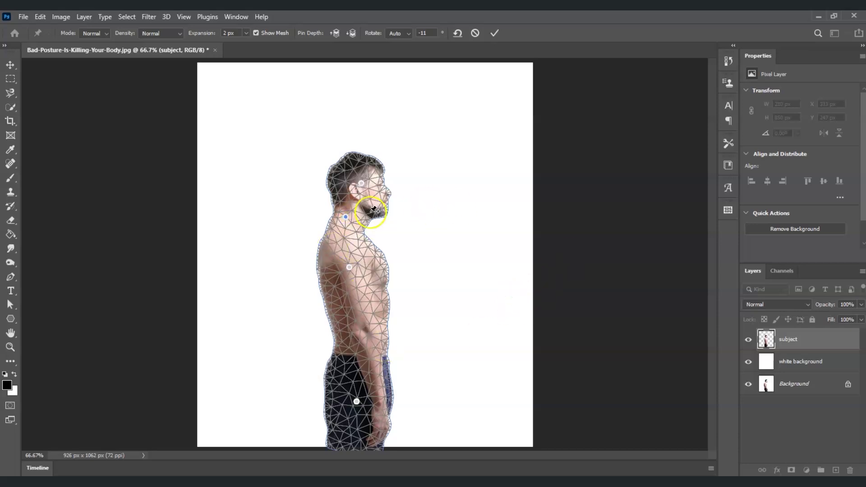
key(Return)
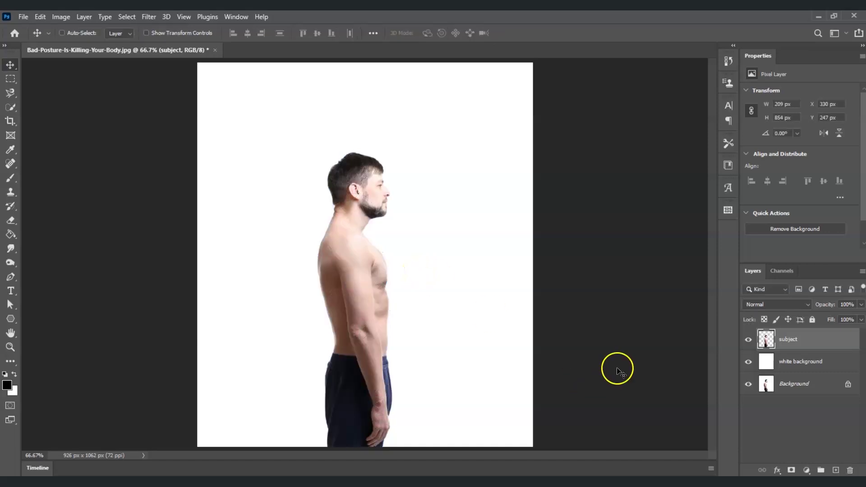
Step: Duplicate the Background layer, move the copy to the top of the stack, and hide it
click(818, 384)
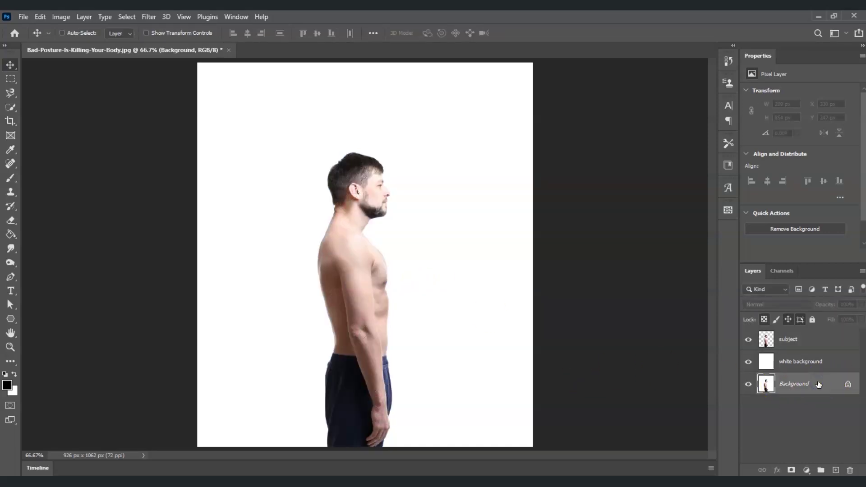
key(ctrl+j)
drag(819, 384, 804, 337)
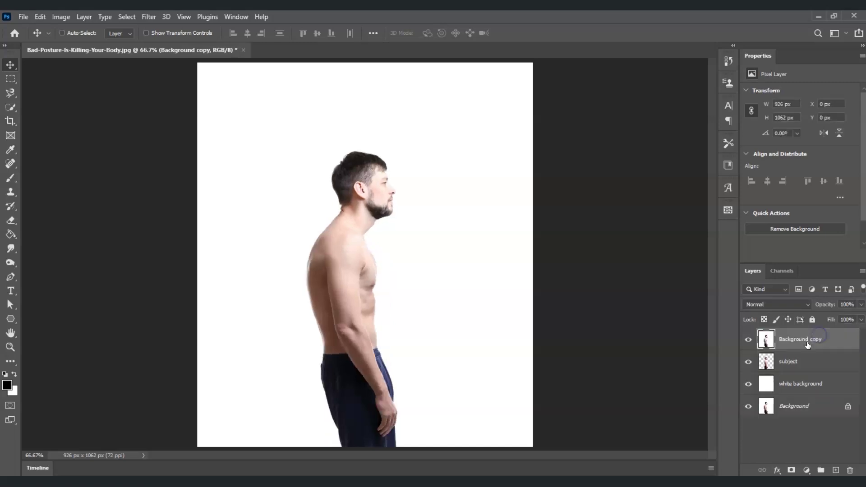
click(748, 338)
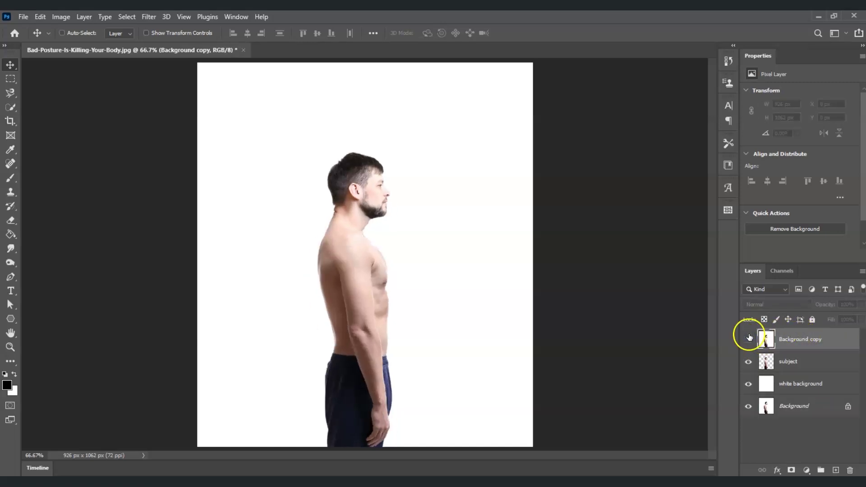